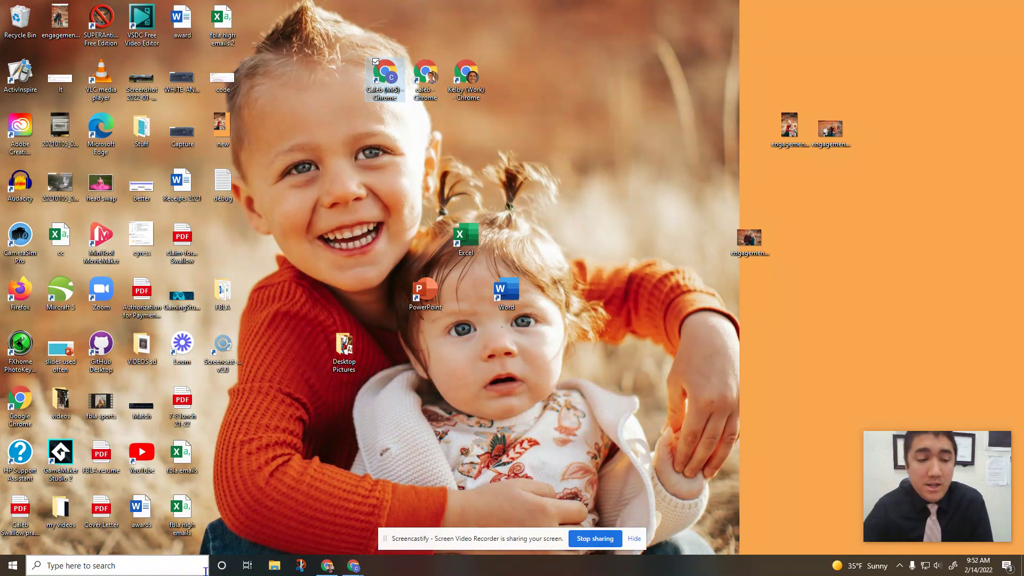
- Launch Microsoft Word from the Windows taskbar search results
left_click(148, 566)
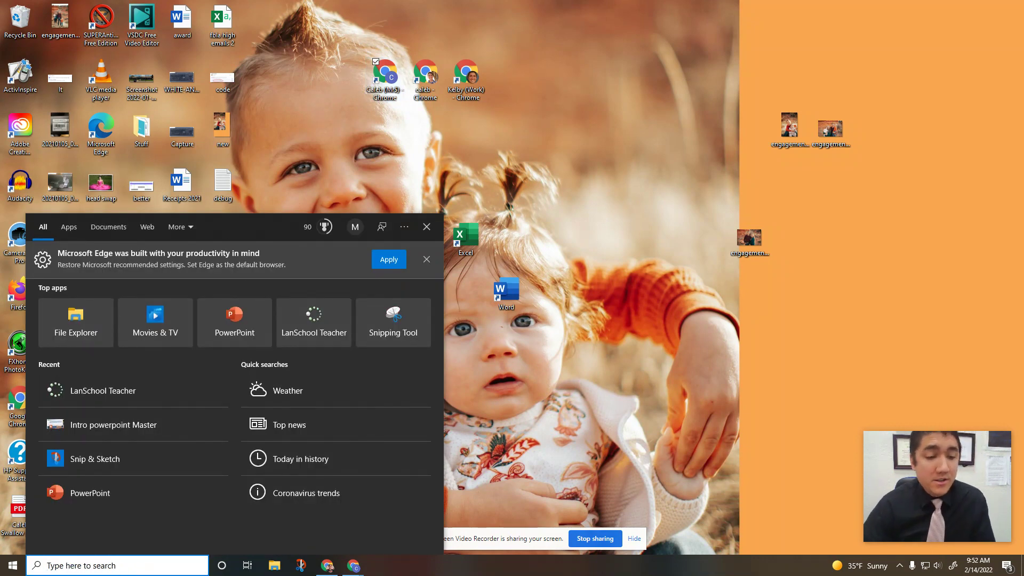
type("Word")
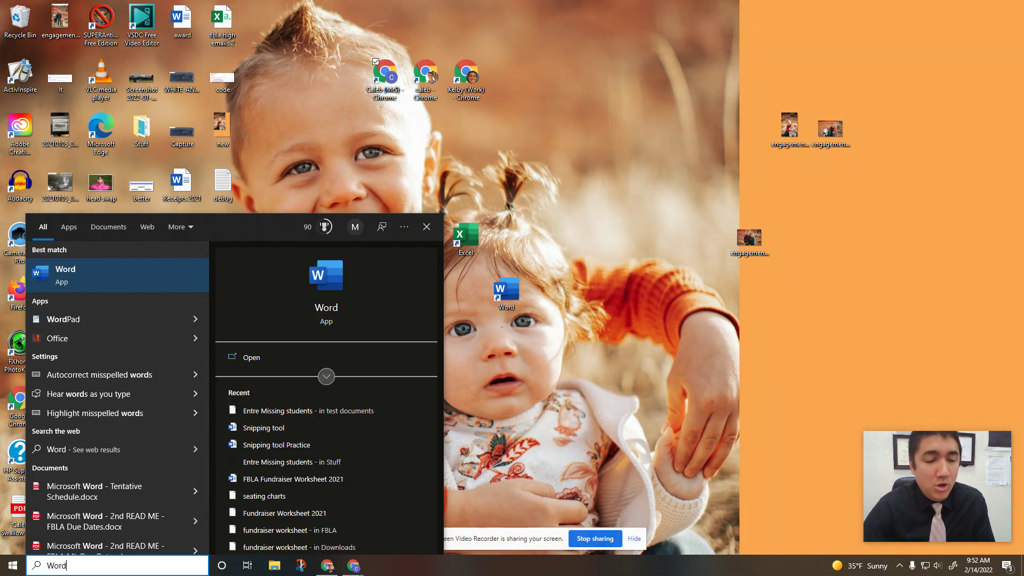
left_click(64, 272)
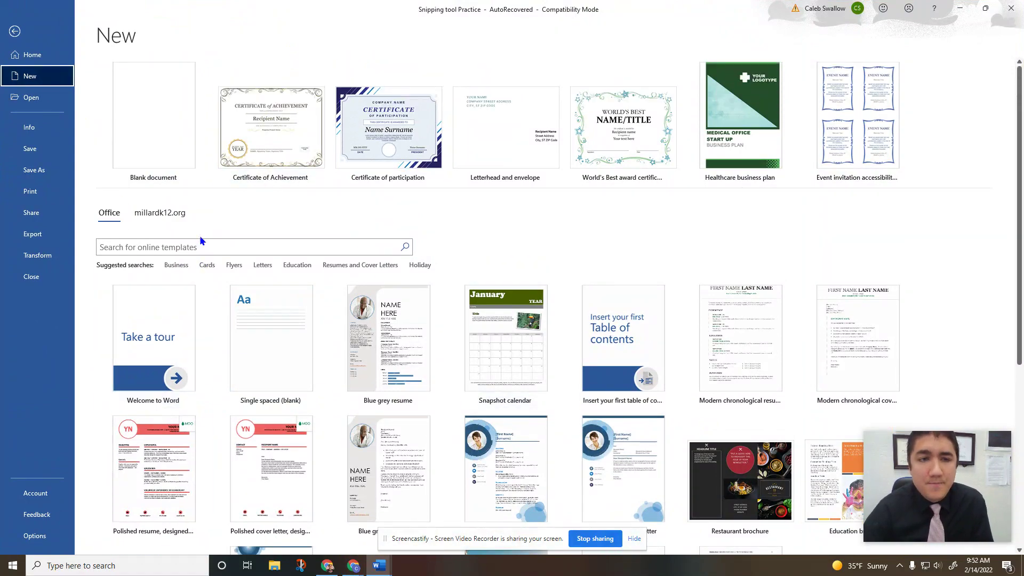
scroll(200, 236, "down", 2)
scroll(452, 234, "down", 3)
scroll(329, 374, "up", 2)
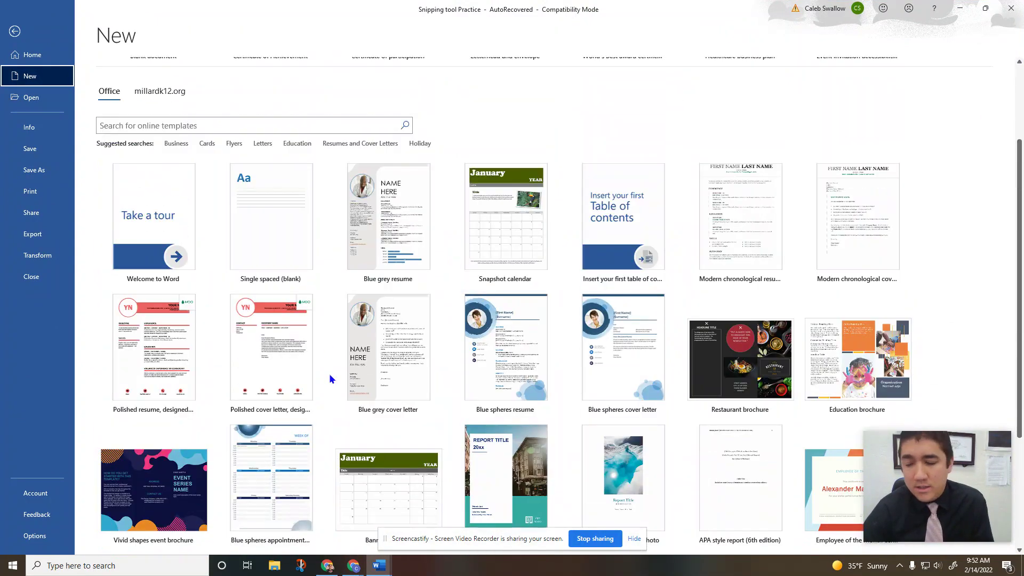
scroll(329, 374, "up", 2)
scroll(328, 262, "down", 4)
scroll(328, 259, "down", 1)
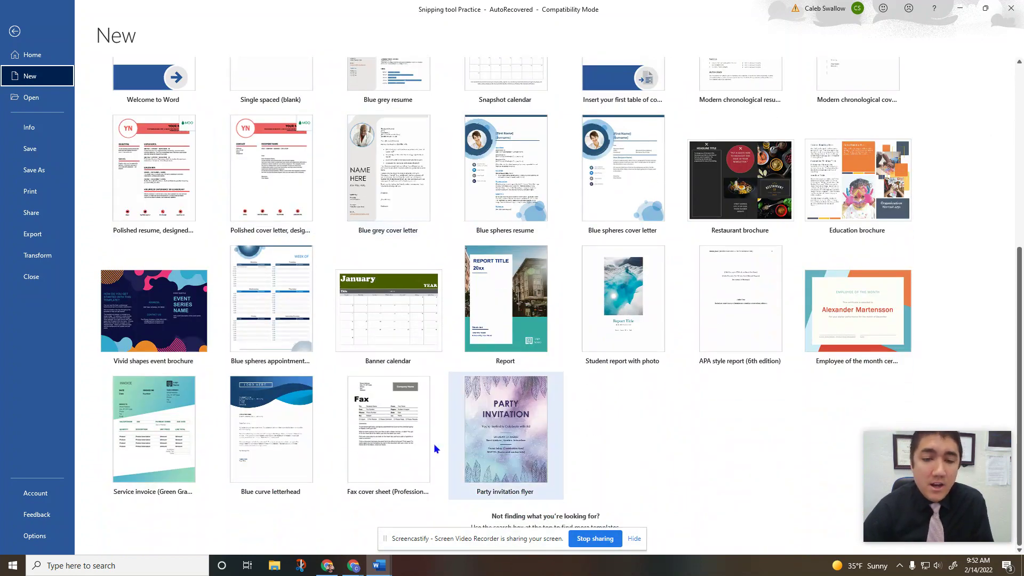
scroll(406, 326, "up", 1)
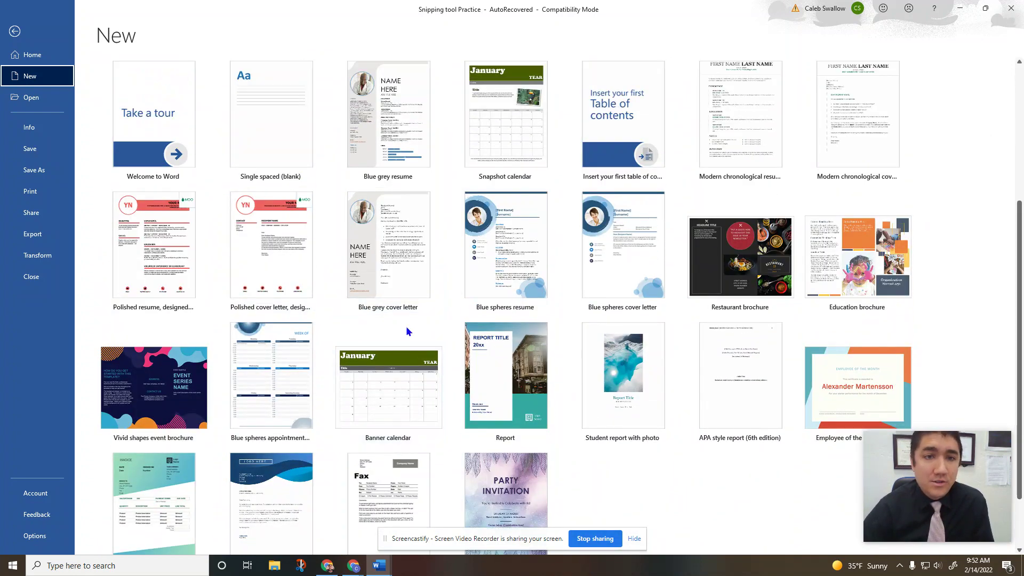
scroll(405, 325, "up", 1)
scroll(415, 326, "up", 2)
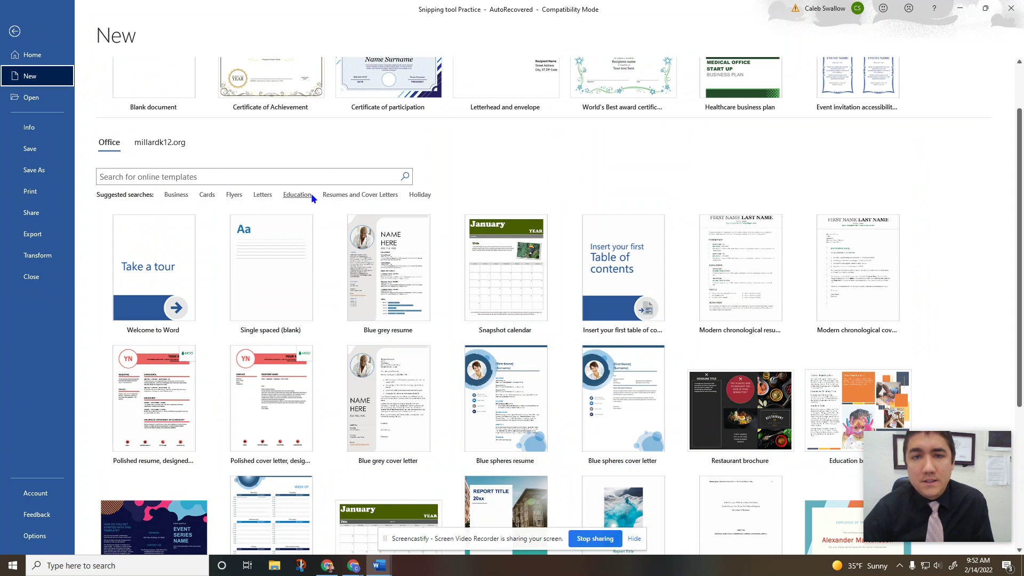
scroll(236, 217, "up", 1)
left_click(174, 247)
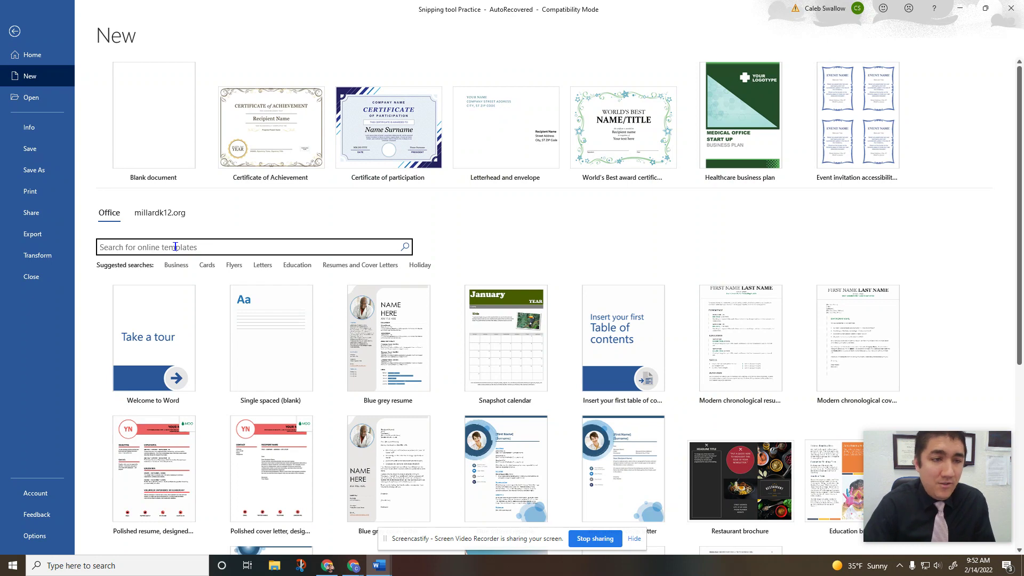
type("resume")
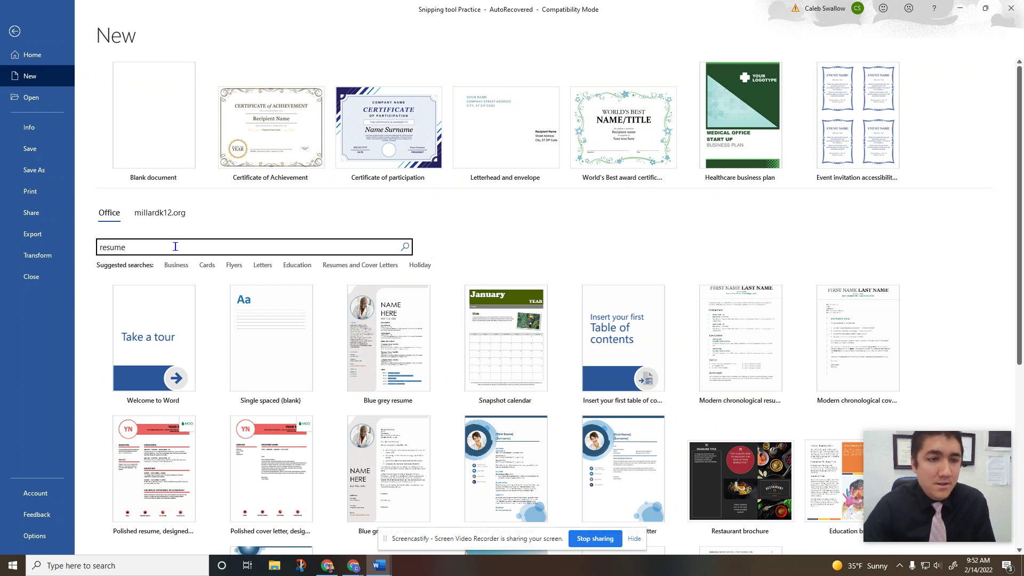
- Run the 'resume' online template search, then clear the search term
key("Return")
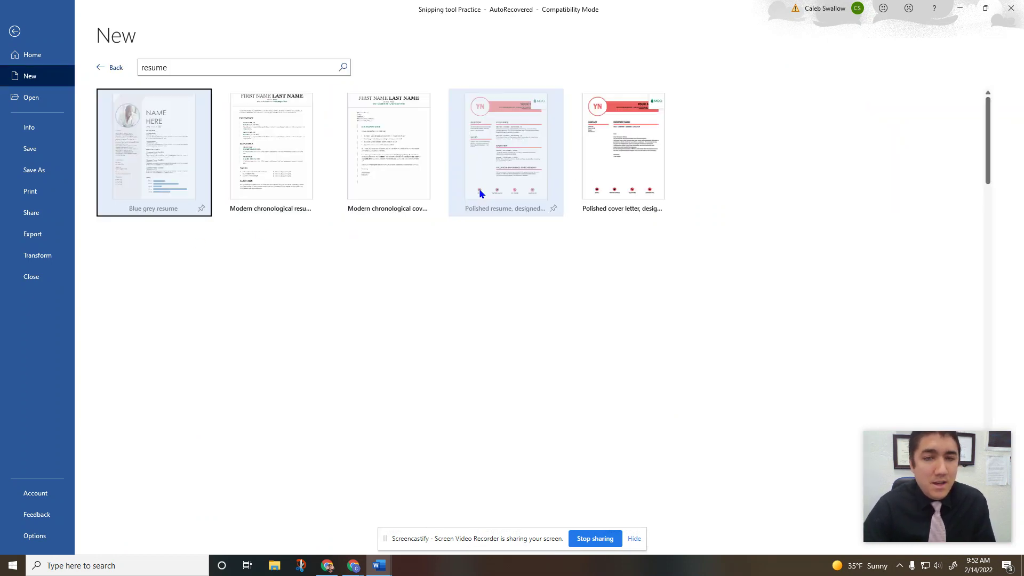
left_click(142, 68)
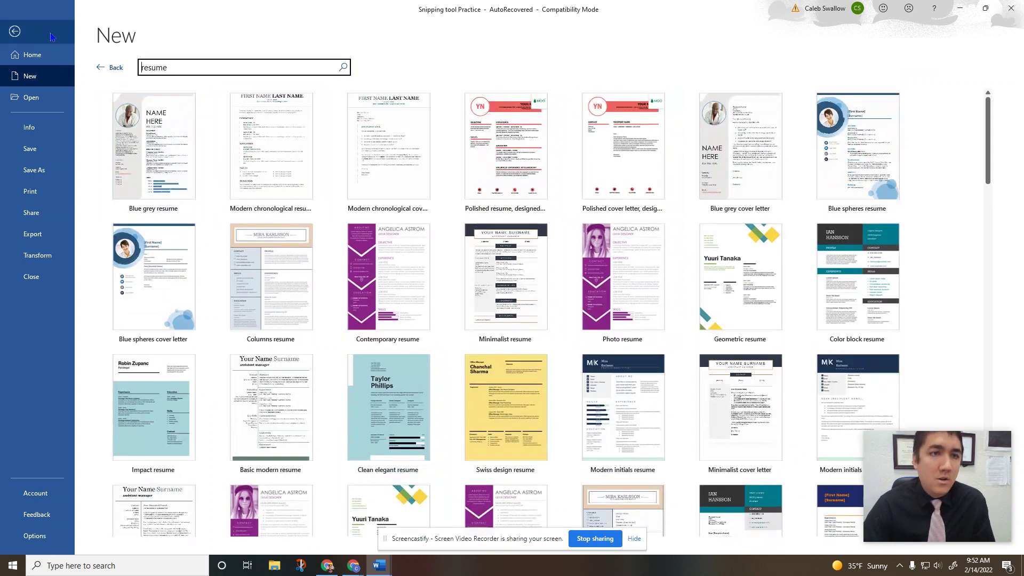
key("Delete")
key("Delete")
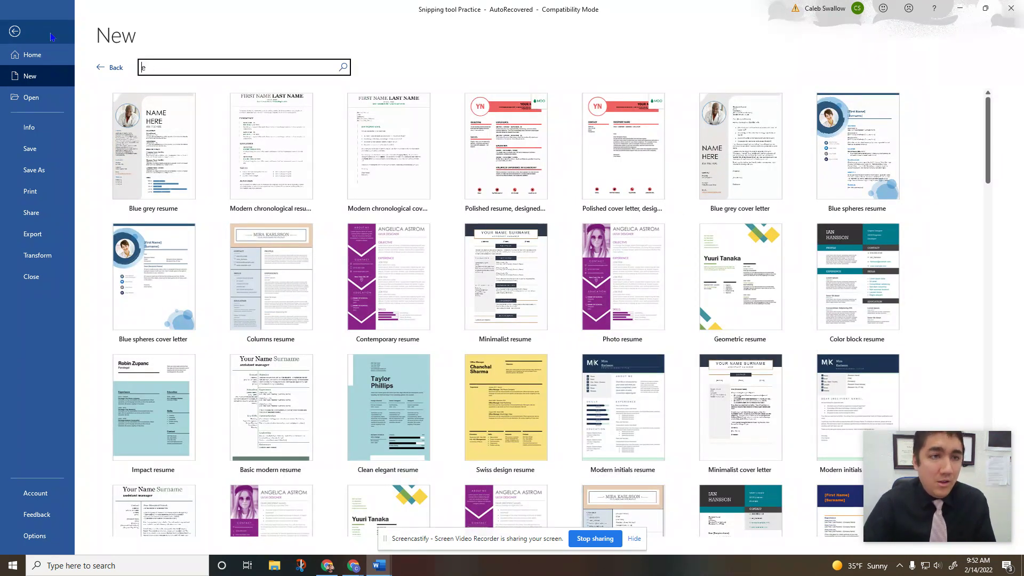
type("alendar")
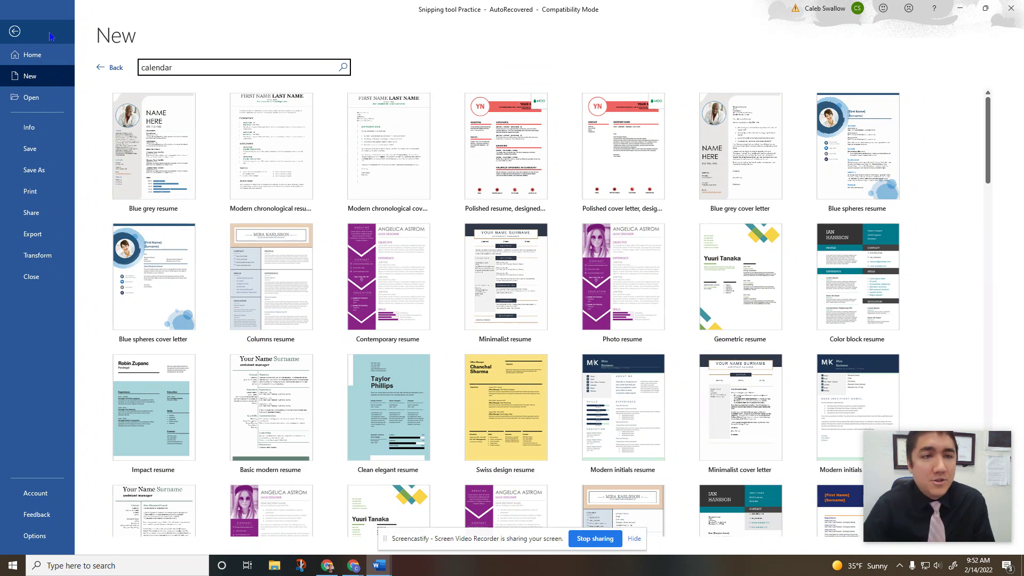
- Search templates for 'calendar', clear the term, and return to the default New page
key("Return")
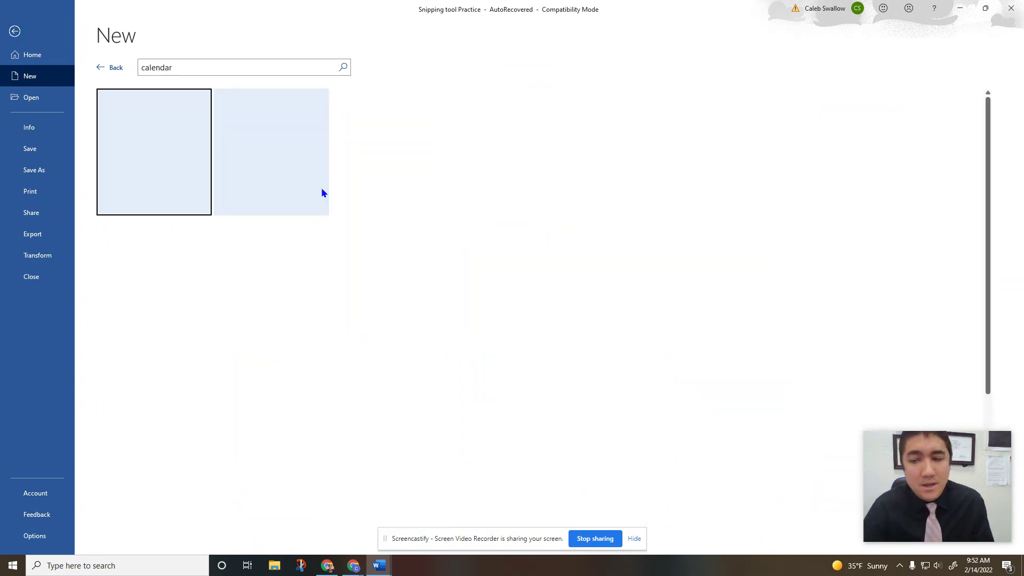
scroll(701, 313, "down", 2)
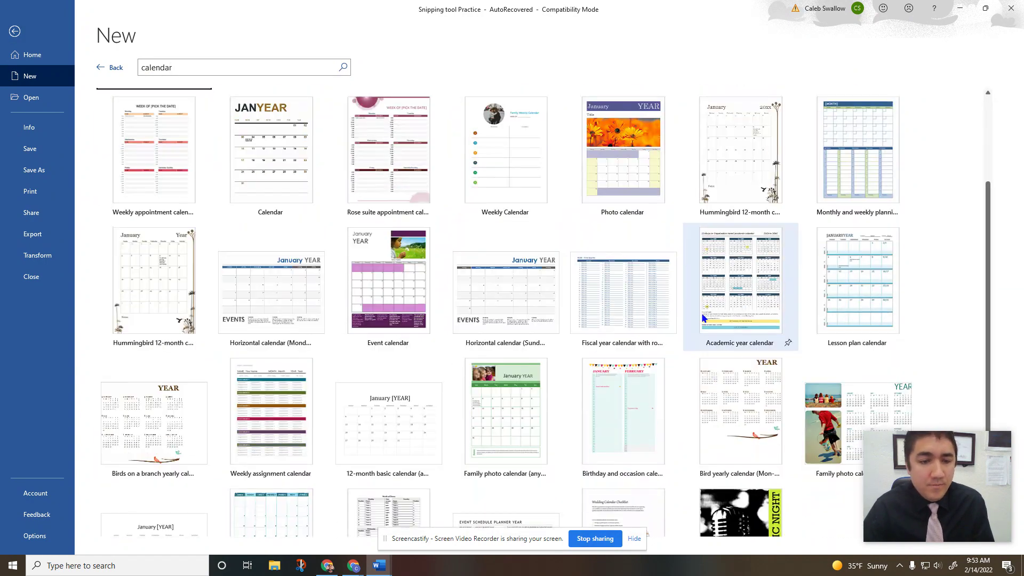
scroll(714, 395, "down", 2)
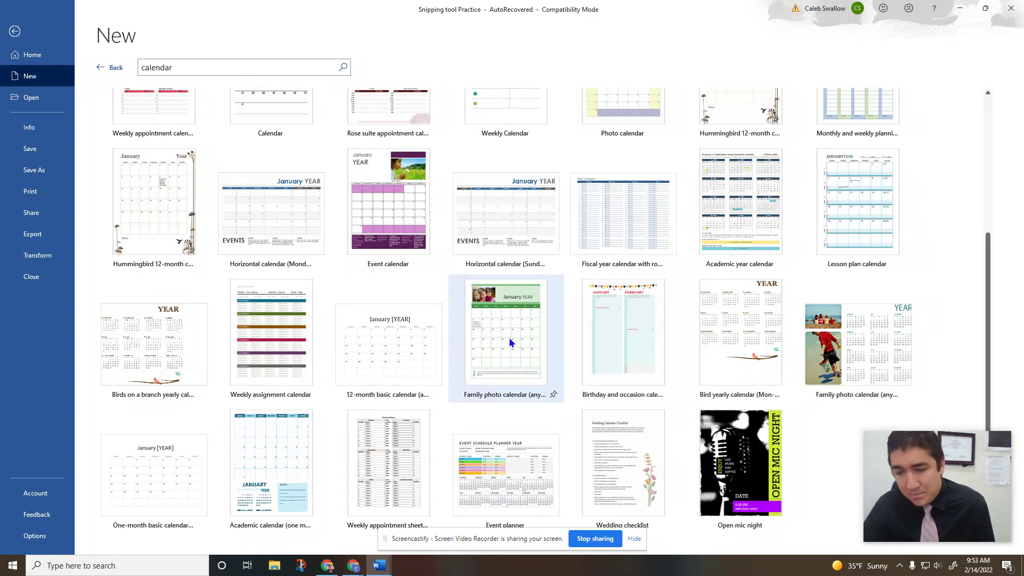
scroll(509, 342, "up", 3)
scroll(510, 339, "up", 1)
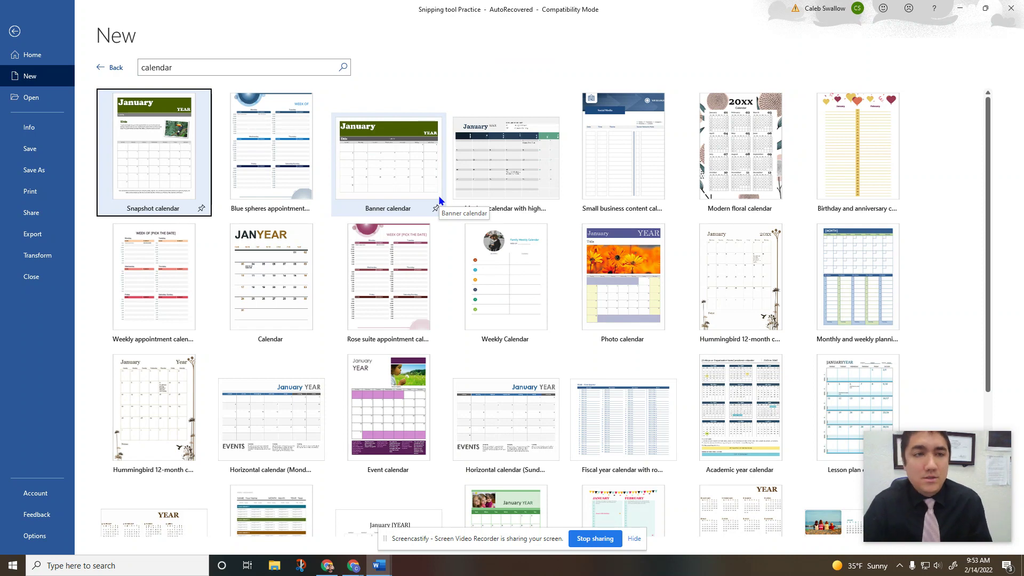
left_click(139, 73)
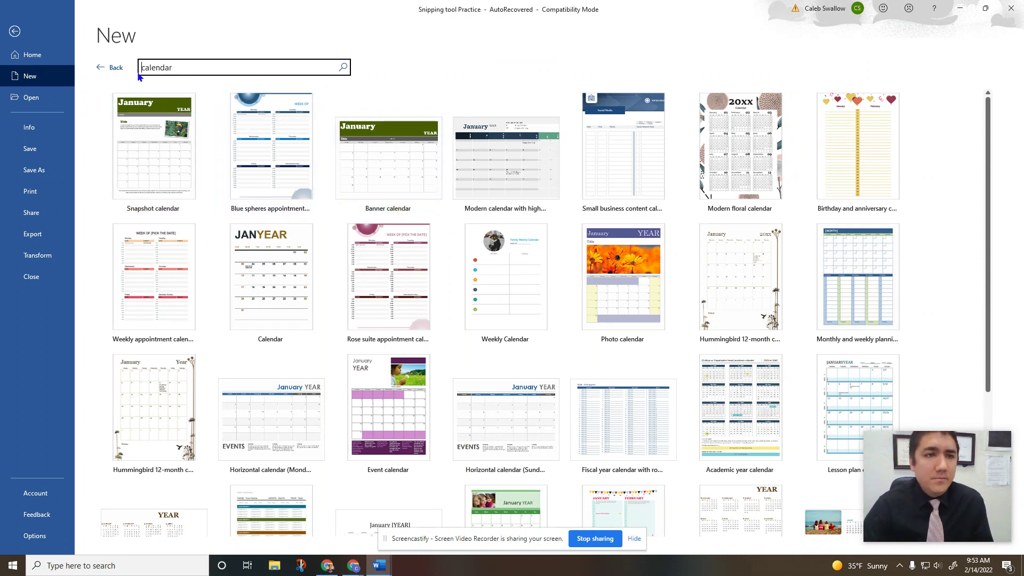
key("Delete")
key("Delete")
key("Delete")
key("Delete")
key("Delete")
key("Delete")
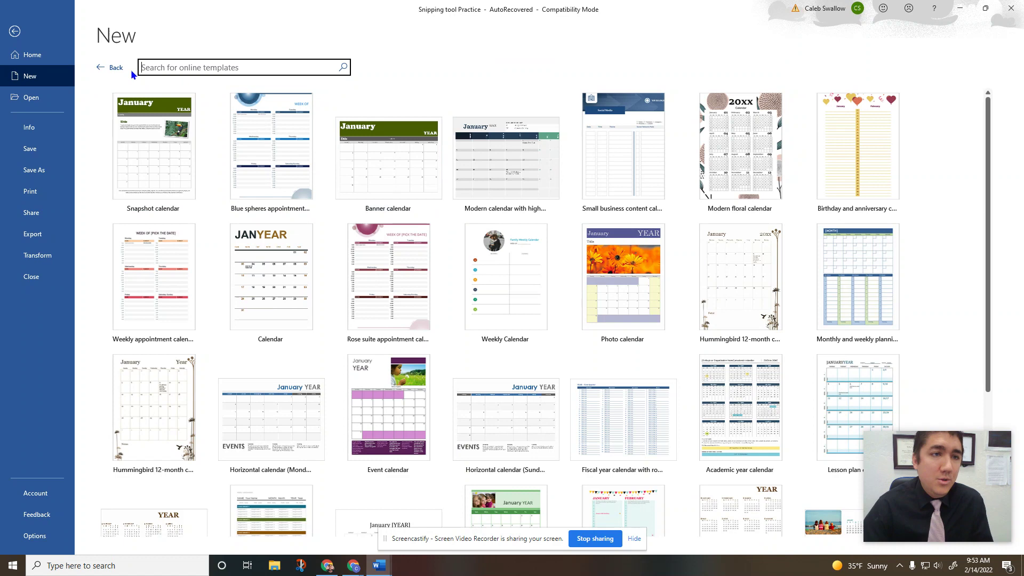
left_click(126, 69)
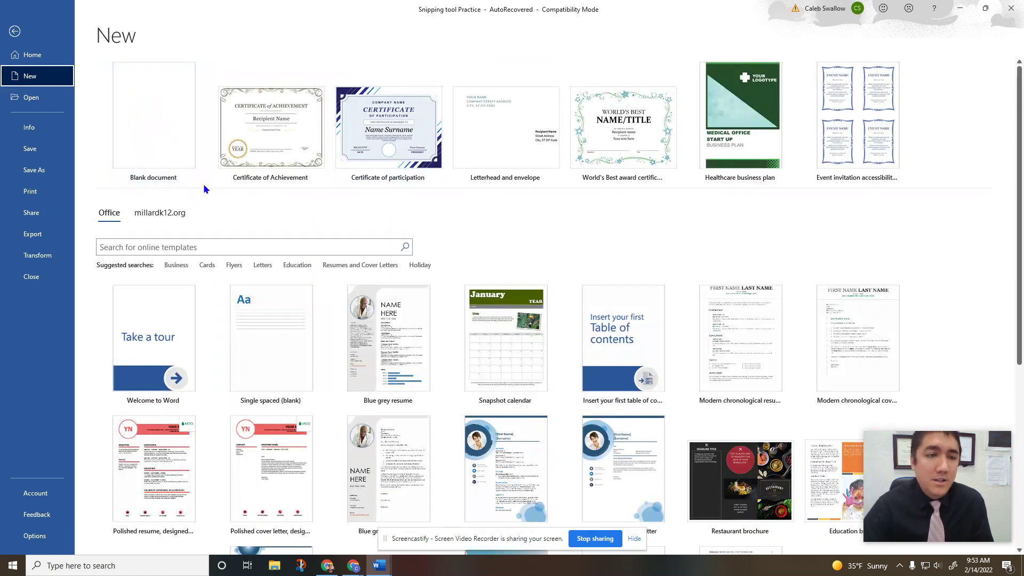
- Open a blank document and browse the Insert through View tabs, ending on Home
left_click(172, 157)
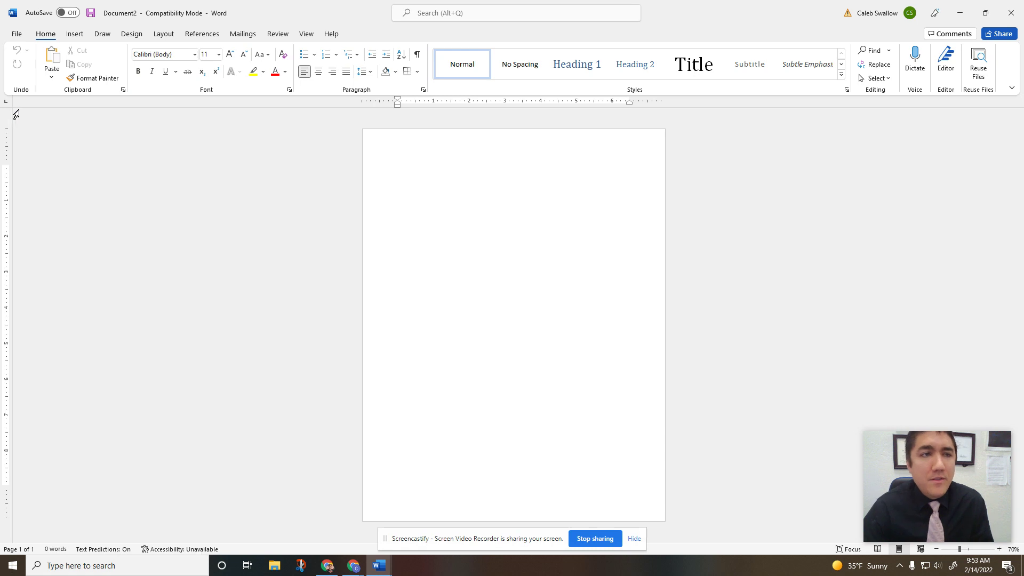
left_click(73, 34)
left_click(102, 34)
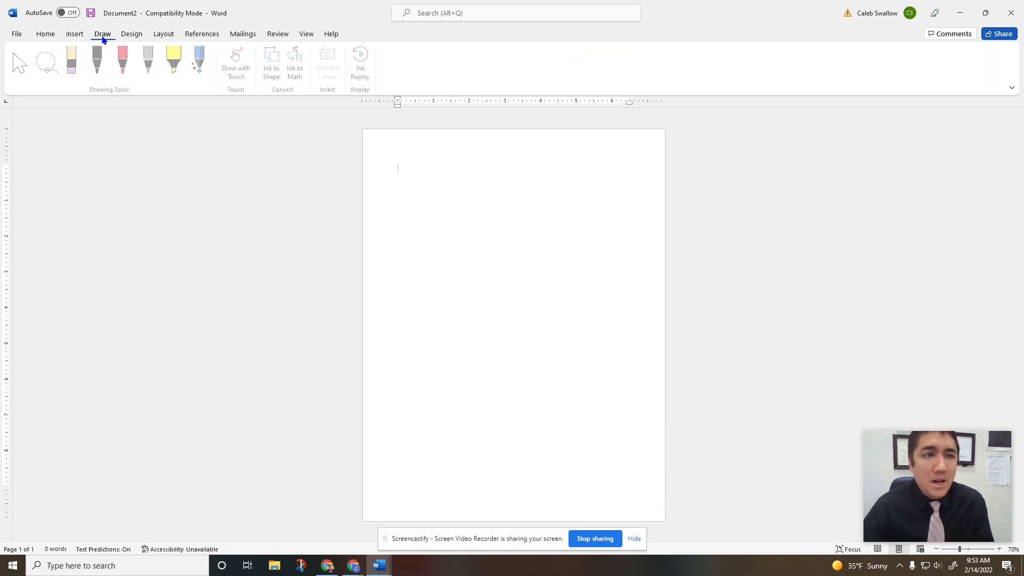
left_click(131, 34)
left_click(163, 34)
left_click(202, 34)
left_click(244, 34)
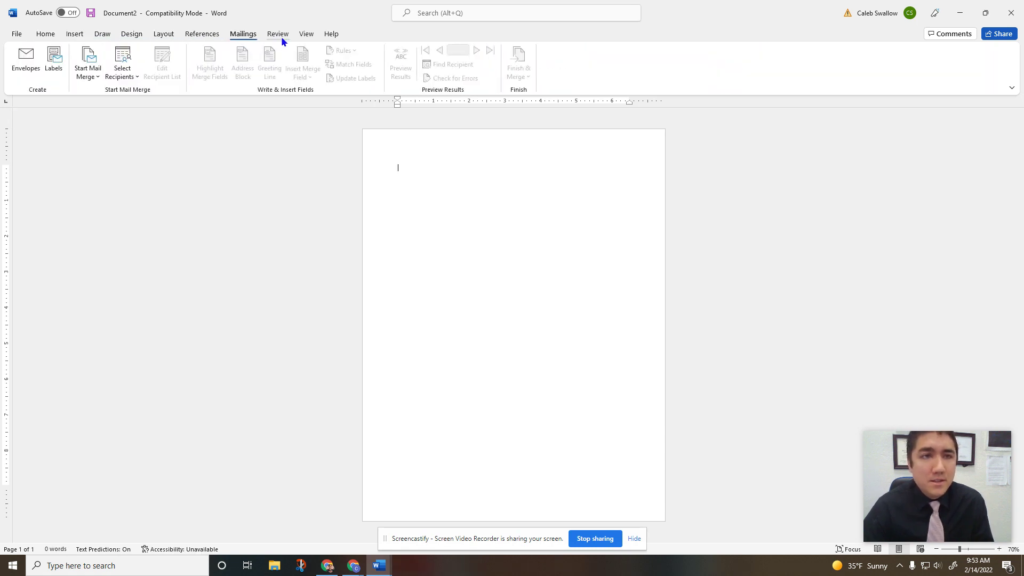
left_click(307, 33)
left_click(74, 36)
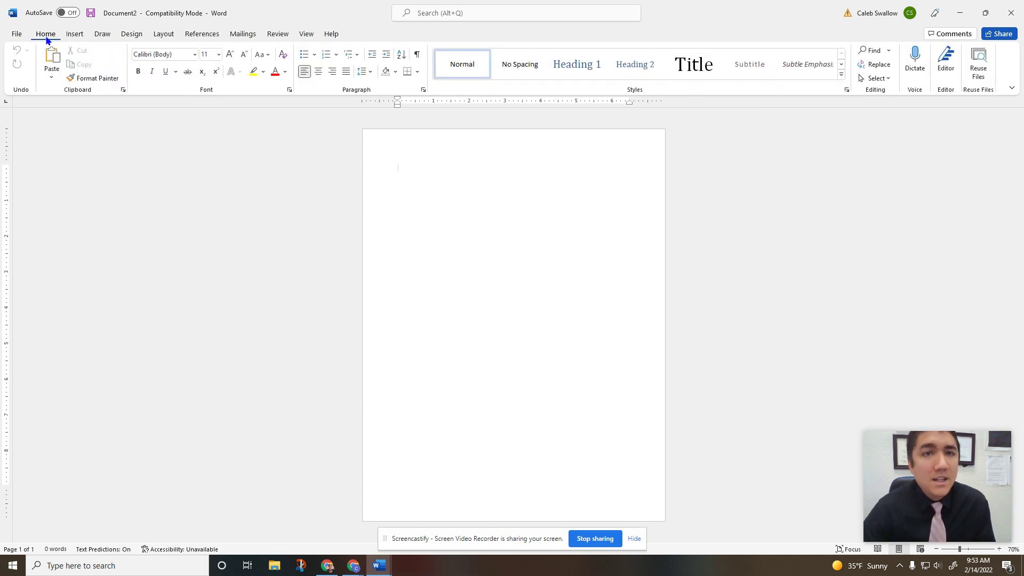
- Browse the ribbon tabs again from Insert to Help, returning to Home
left_click(74, 35)
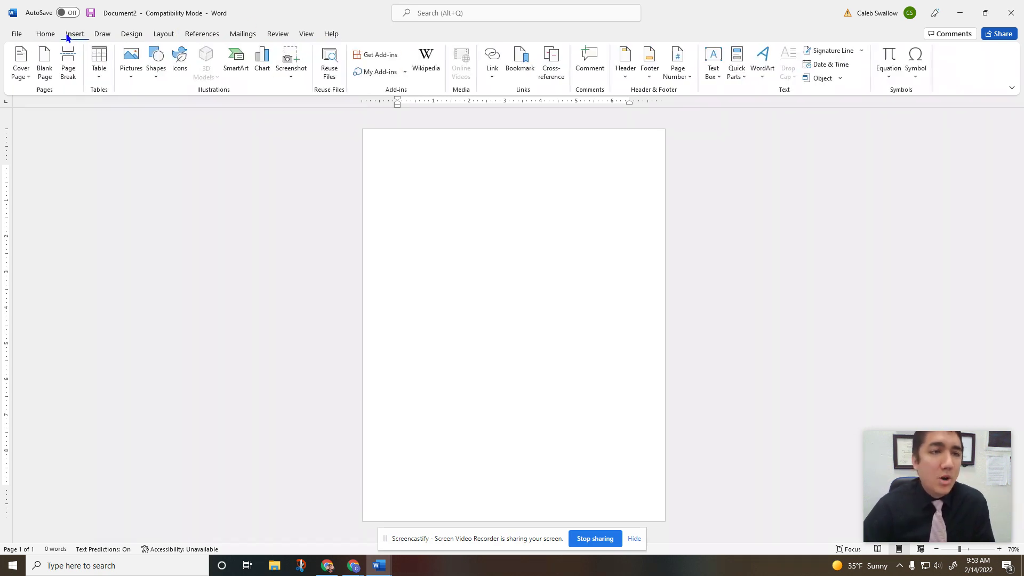
left_click(101, 34)
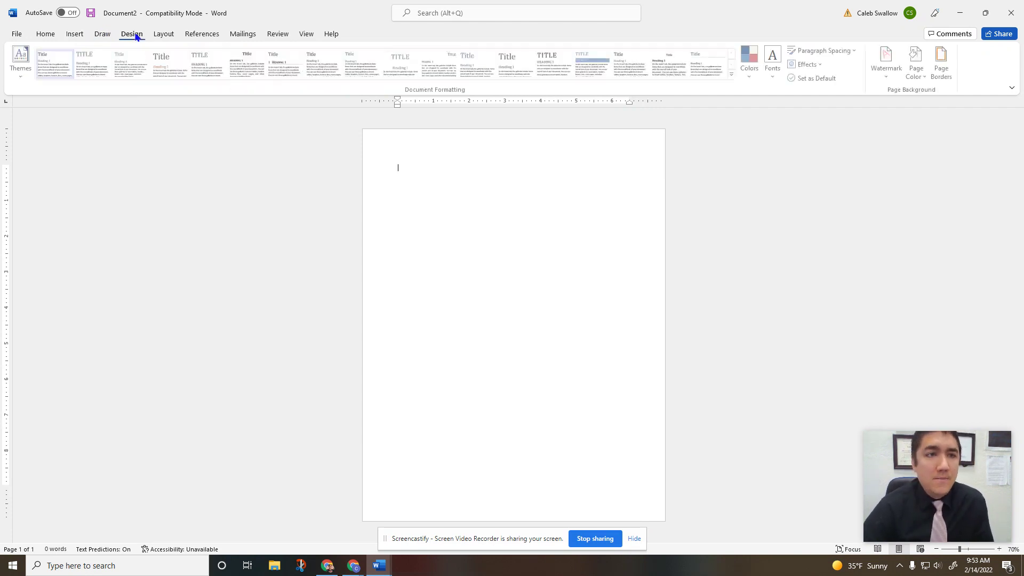
left_click(164, 34)
left_click(209, 35)
left_click(242, 34)
left_click(278, 34)
left_click(307, 34)
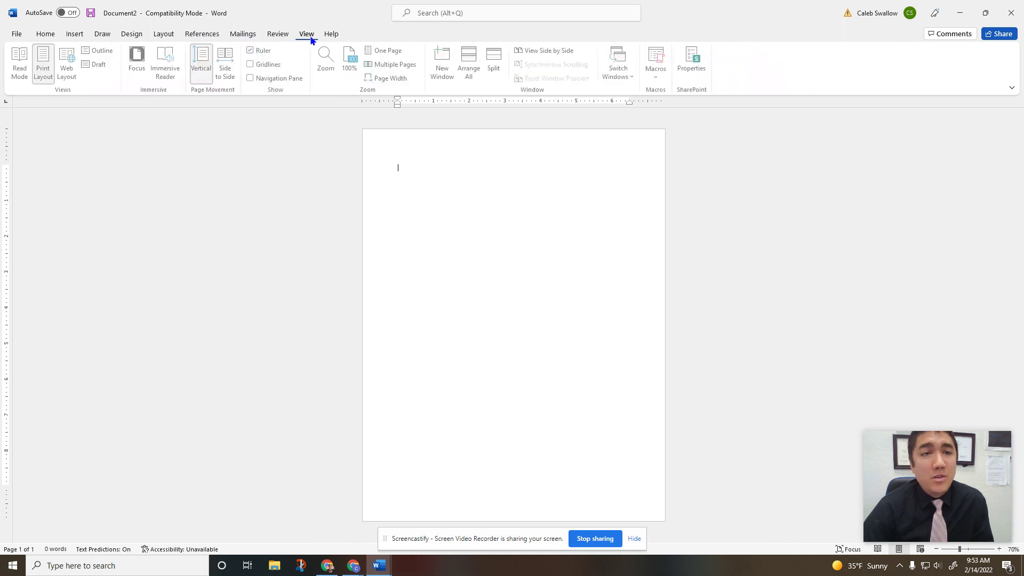
left_click(50, 34)
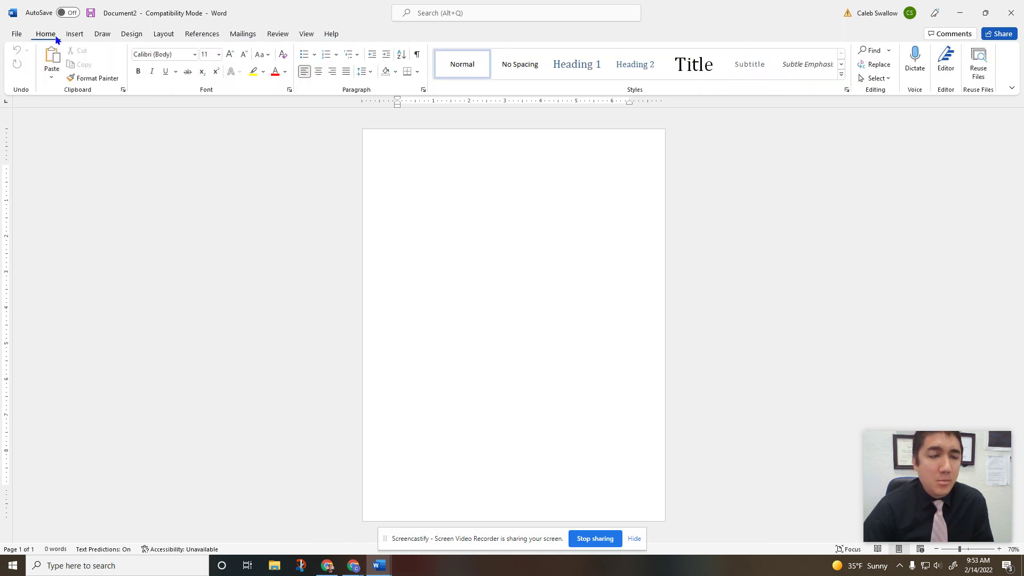
- After revisiting the Layout and References tabs, choose Save As from the File menu
left_click(11, 38)
key("Escape")
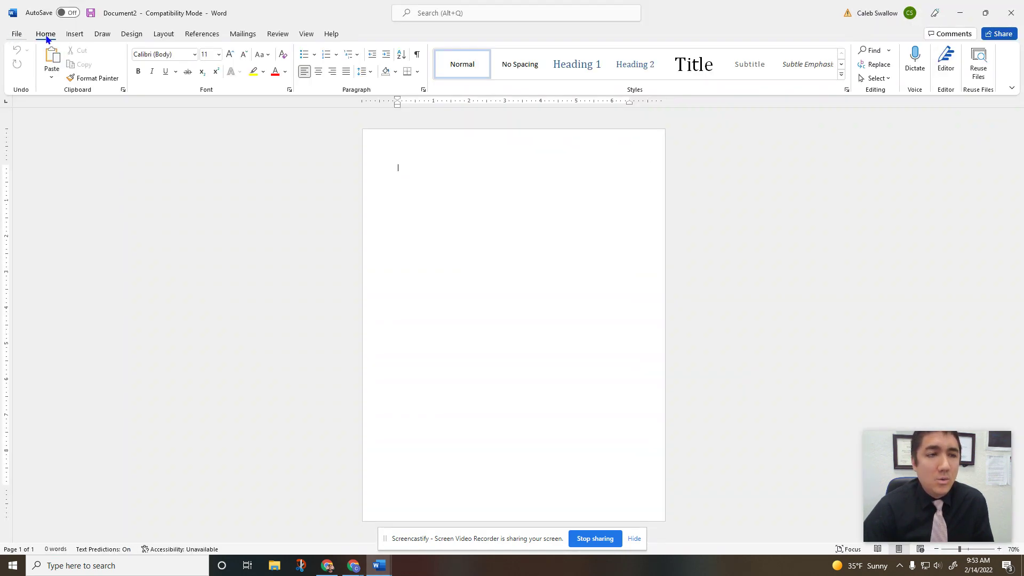
left_click(160, 33)
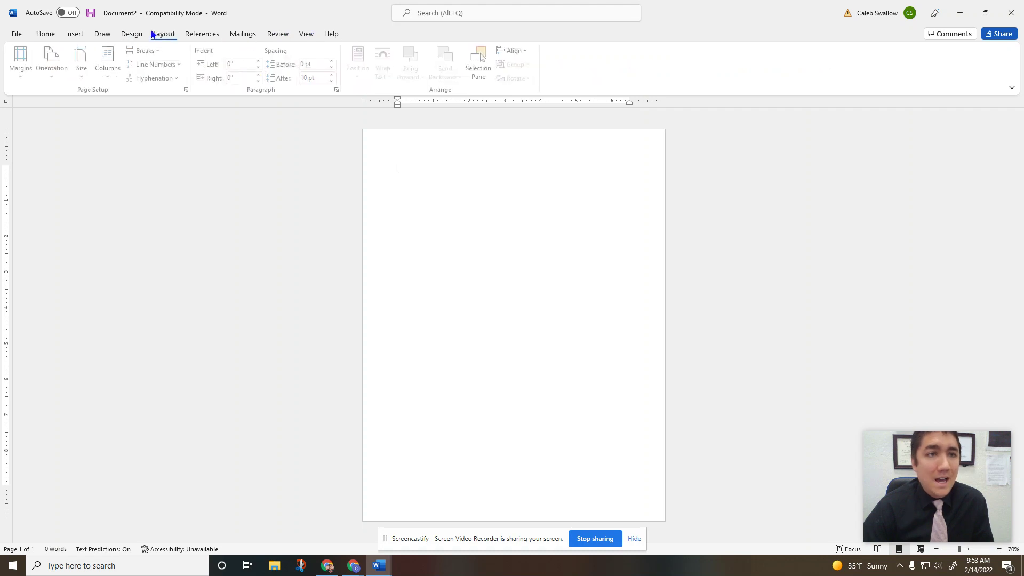
left_click(199, 33)
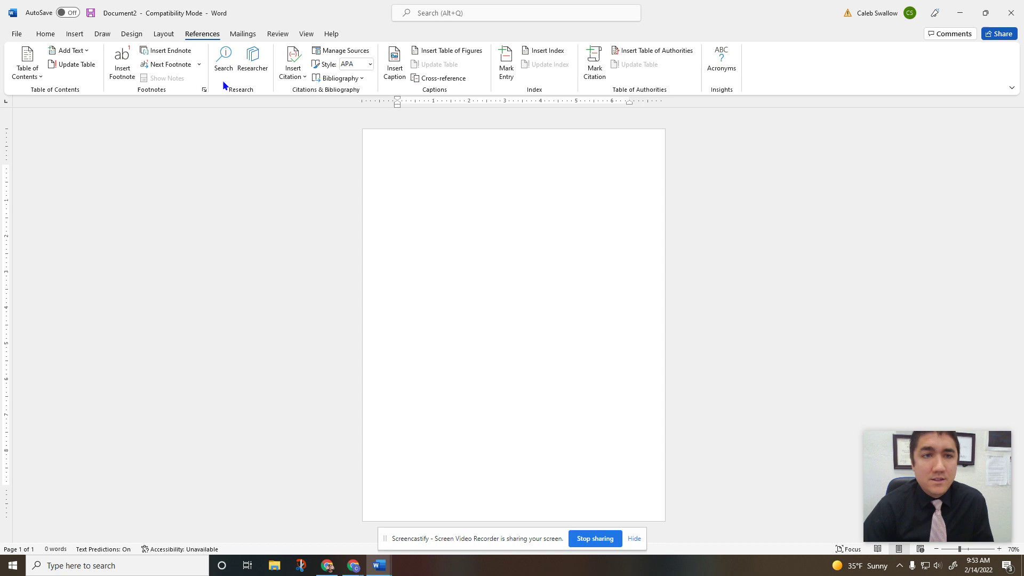
left_click(16, 34)
left_click(14, 32)
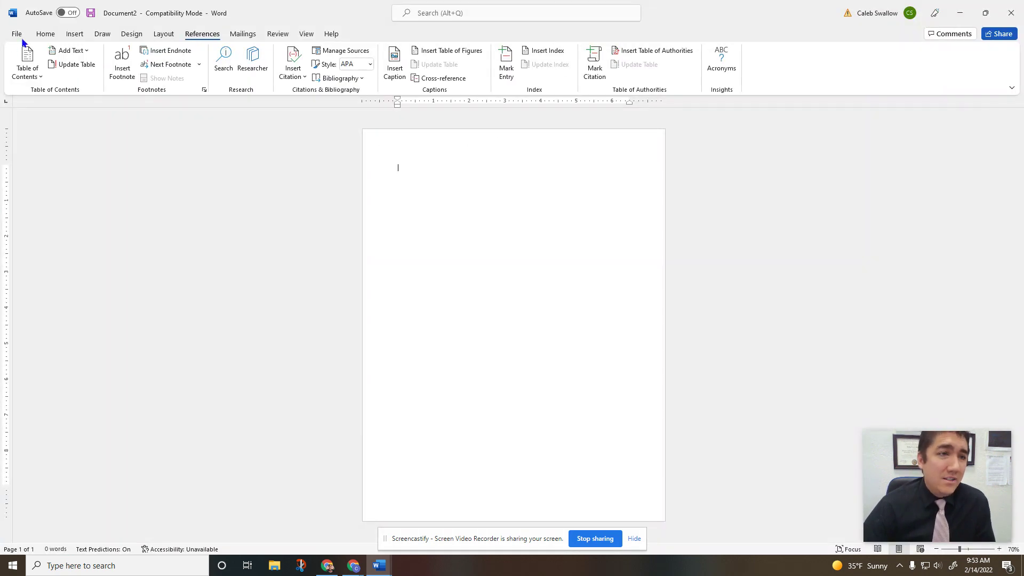
left_click(15, 34)
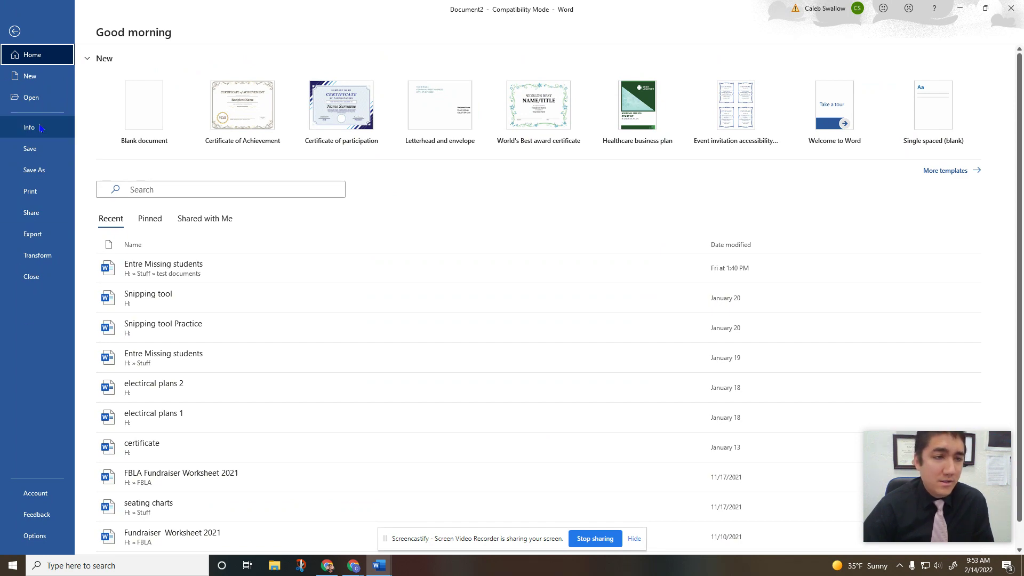
left_click(43, 175)
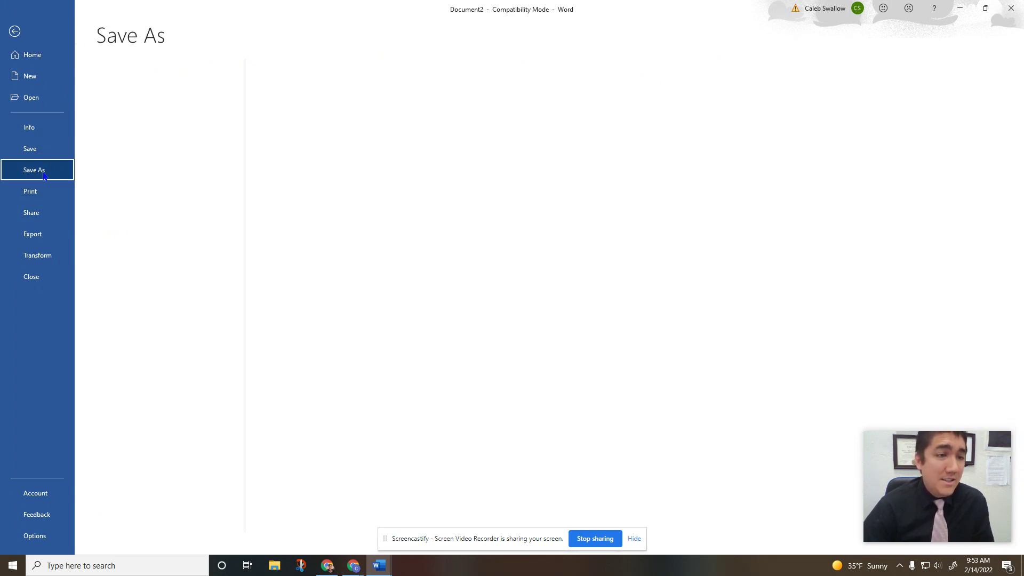
- In Save As, browse This PC to the H: drive, cancel, and return to the unsaved document
double_click(137, 195)
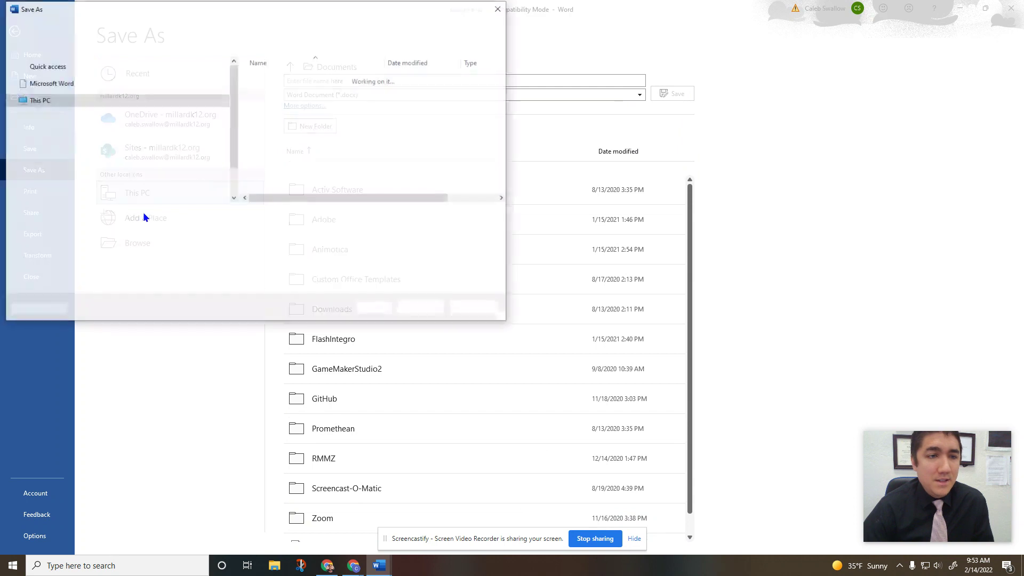
left_click(192, 182)
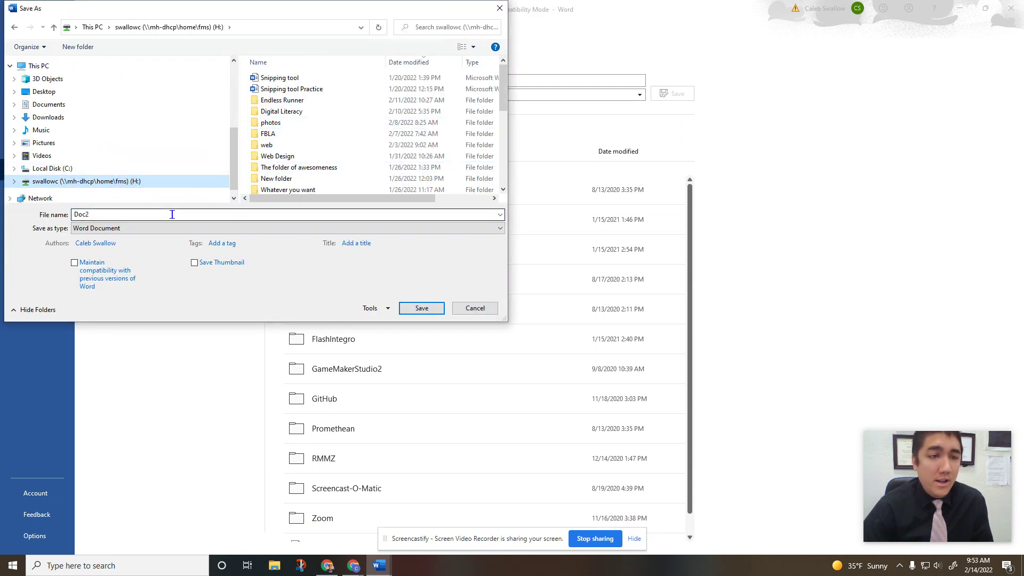
left_click(483, 309)
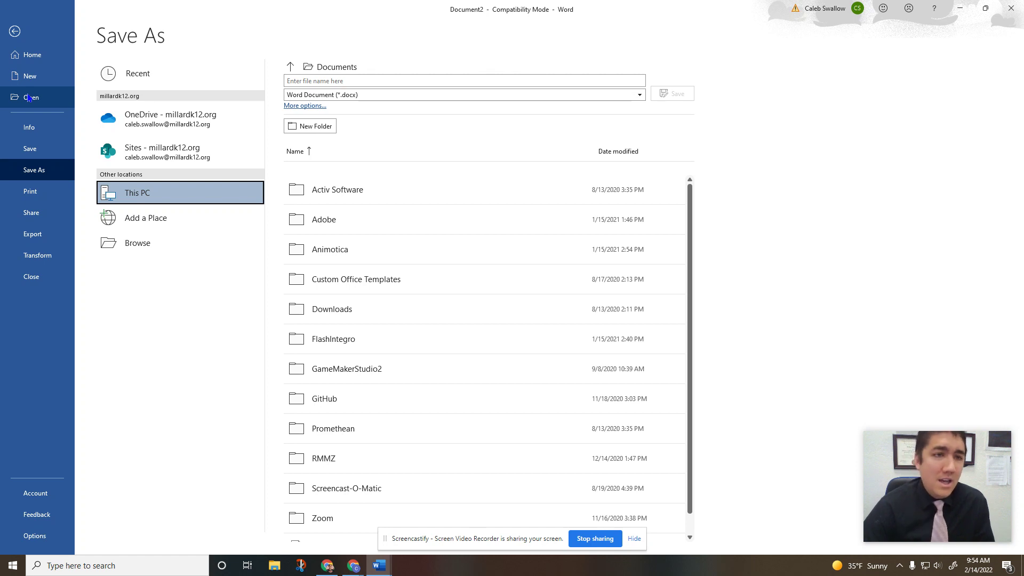
left_click(56, 34)
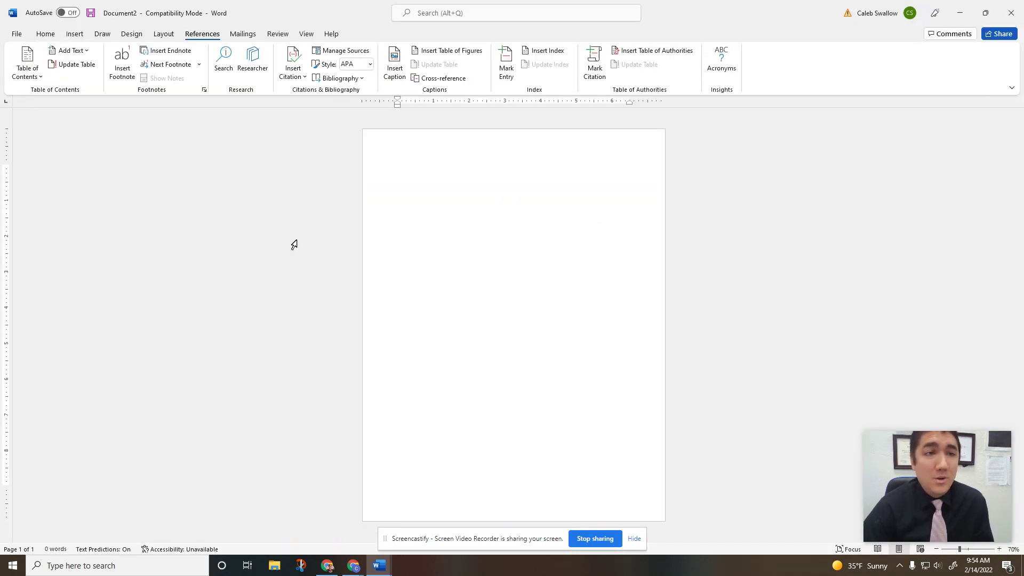